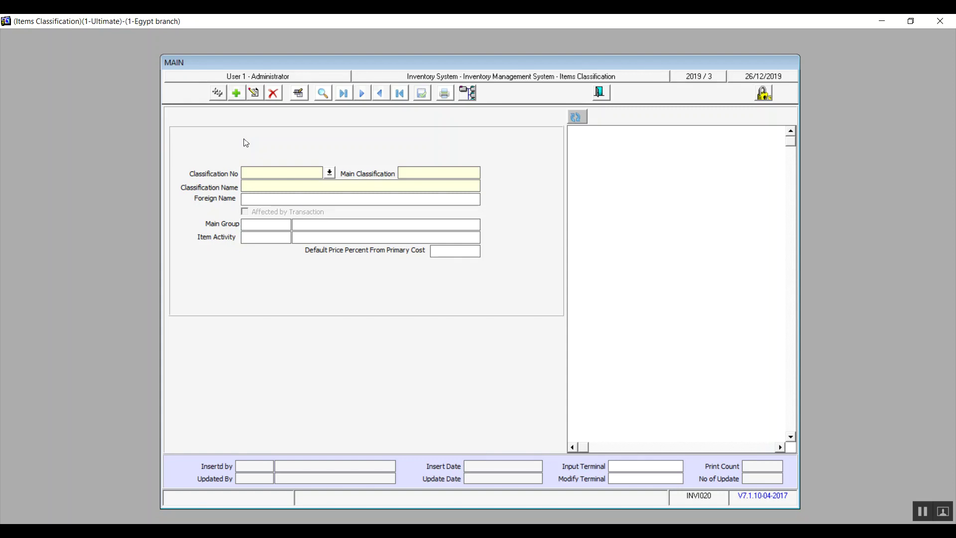
# Create item classification 1 under main classification 0, named "Servec items" with foreign name "row material"
pyautogui.click(237, 95)
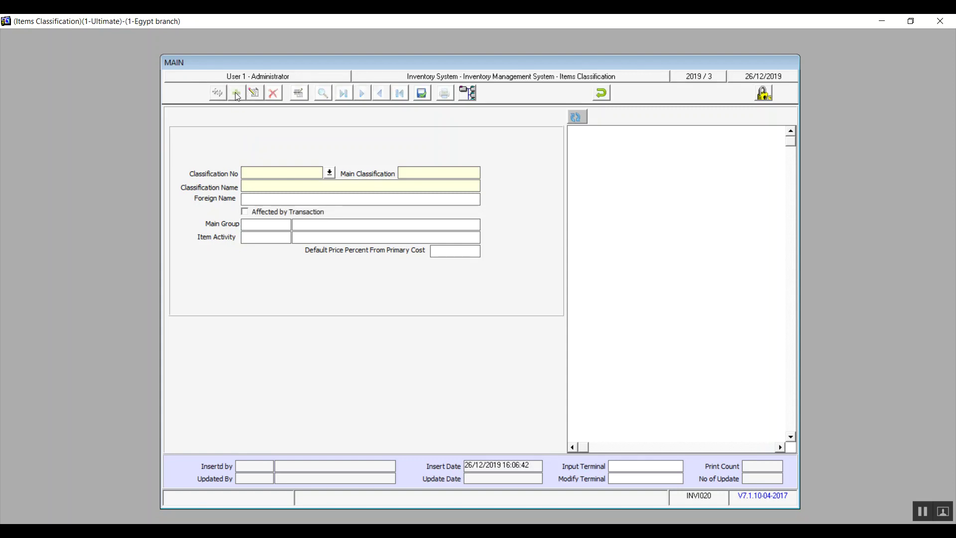
pyautogui.write('1')
pyautogui.press('Tab')
pyautogui.write('0')
pyautogui.write('Servec')
pyautogui.write(' items')
pyautogui.hotkey('shift', 'Left')
pyautogui.hotkey('shift', 'Left')
pyautogui.hotkey('shift', 'Left')
pyautogui.hotkey('shift', 'Left')
pyautogui.hotkey('shift', 'Left')
pyautogui.hotkey('shift', 'Left')
pyautogui.hotkey('shift', 'Left')
pyautogui.hotkey('shift', 'Left')
pyautogui.hotkey('shift', 'Left')
pyautogui.hotkey('shift', 'Left')
pyautogui.hotkey('shift', 'Left')
pyautogui.hotkey('shift', 'Left')
pyautogui.press('Left')
pyautogui.press('Tab')
pyautogui.write('row material')
# Mark the classification as affected by transaction, assign main group 1 row material, and save the record
pyautogui.click(246, 213)
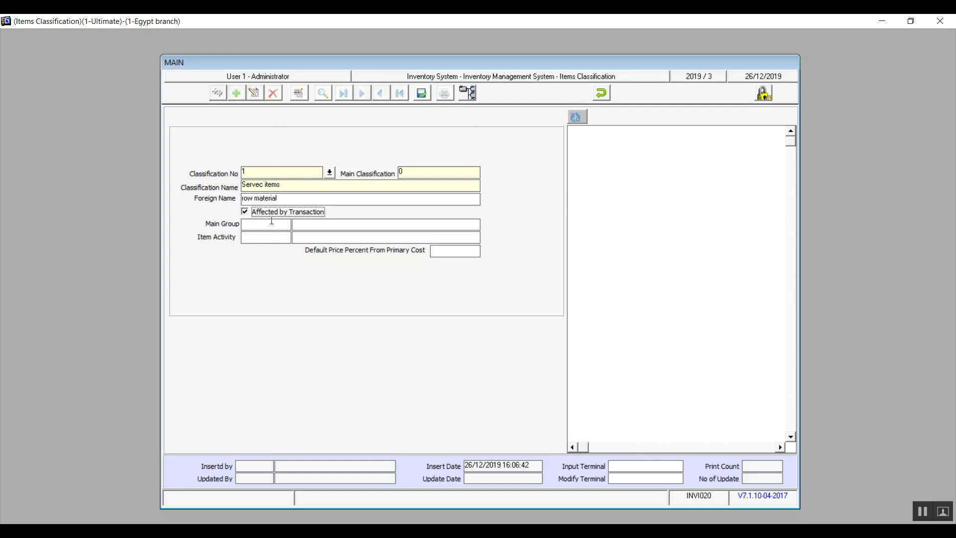
pyautogui.click(253, 229)
pyautogui.press('F9')
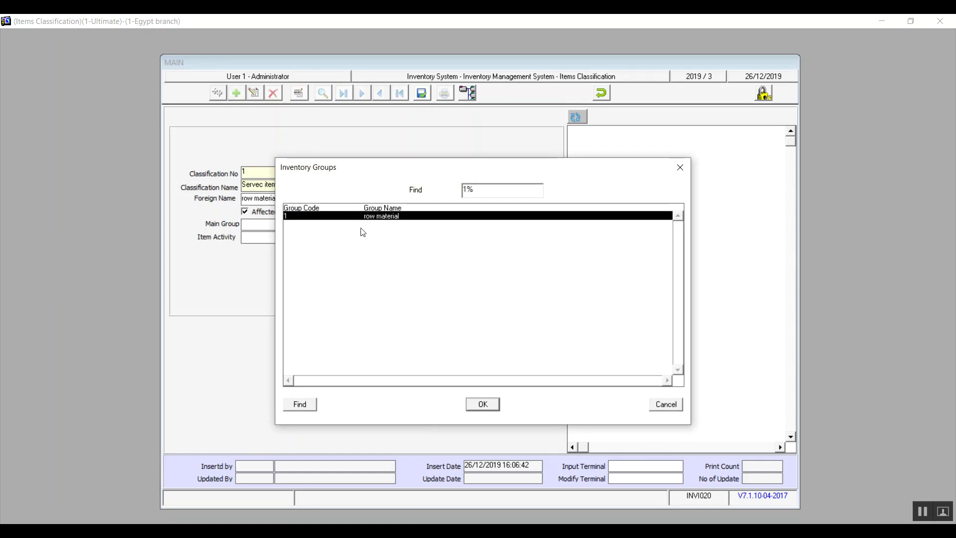
pyautogui.doubleClick(367, 217)
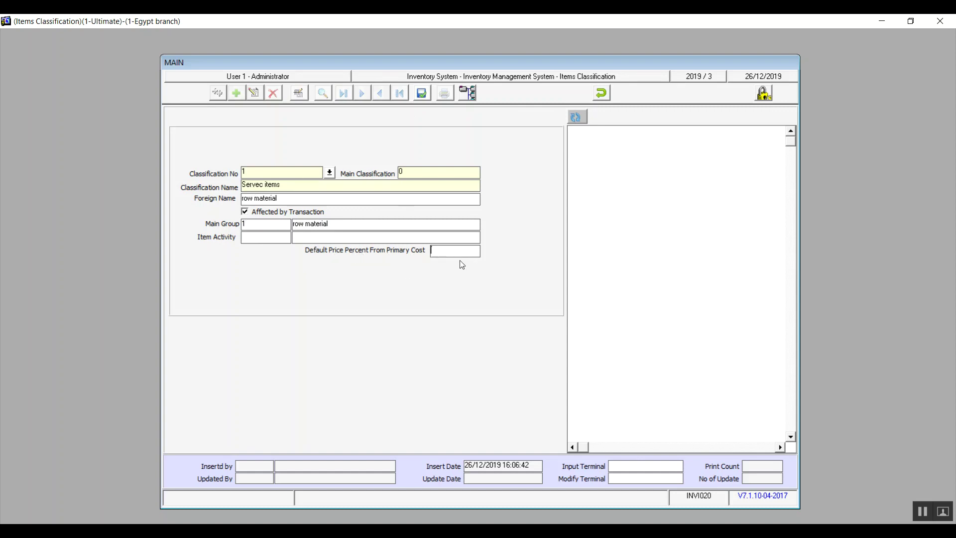
pyautogui.click(422, 93)
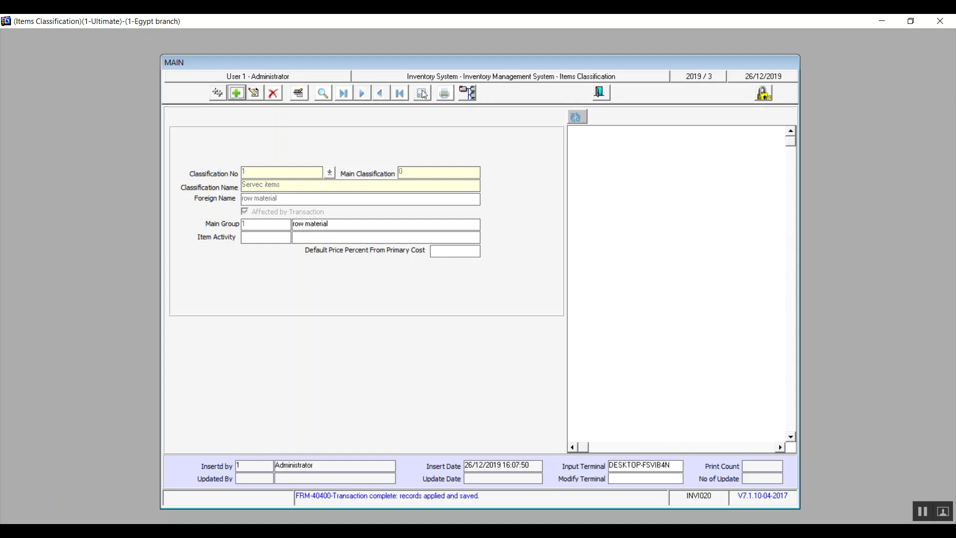
# Refresh the classification tree to show the saved record and close the Items Classification form
pyautogui.click(578, 120)
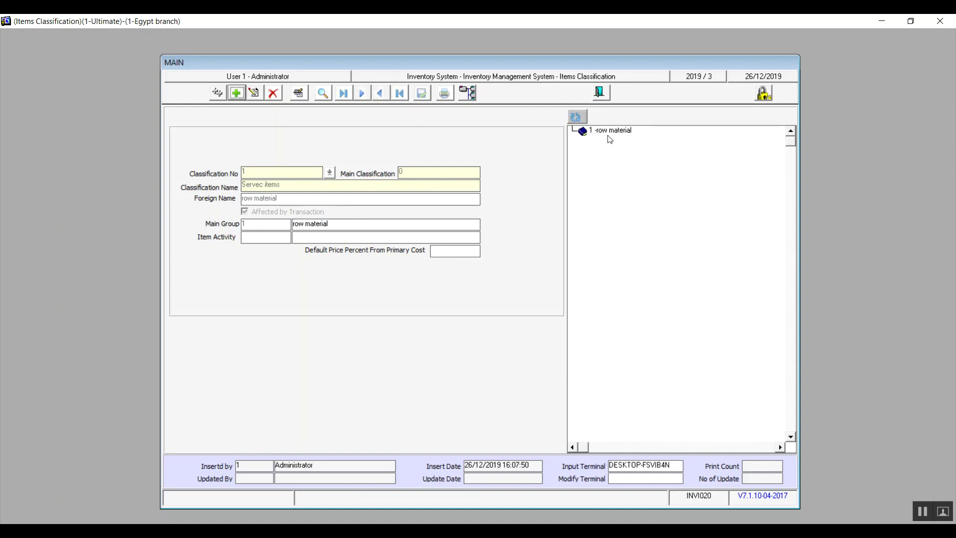
pyautogui.click(577, 117)
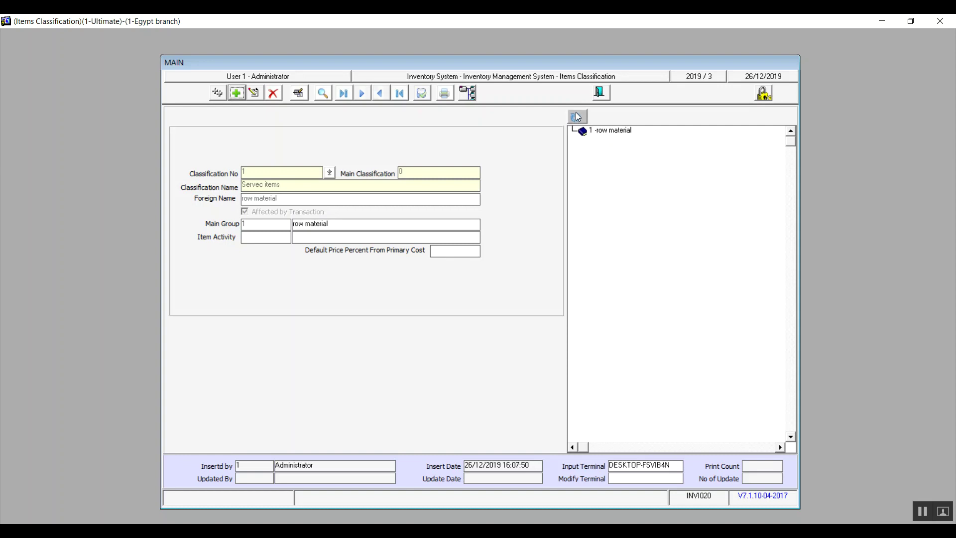
pyautogui.click(601, 92)
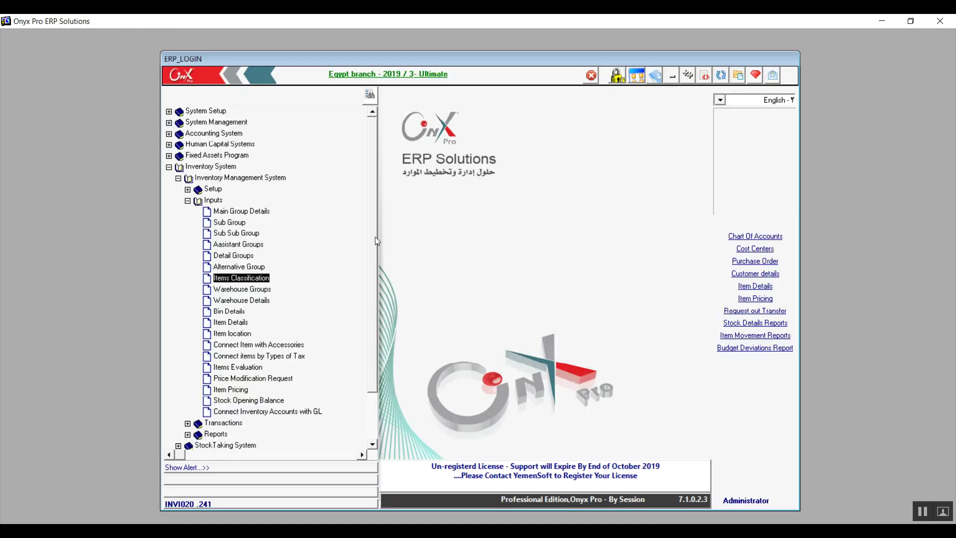
# Create and save warehouse group 1 named "Egypt warehouses" with foreign name "row material", and close the Warehouse Groups form
pyautogui.doubleClick(256, 290)
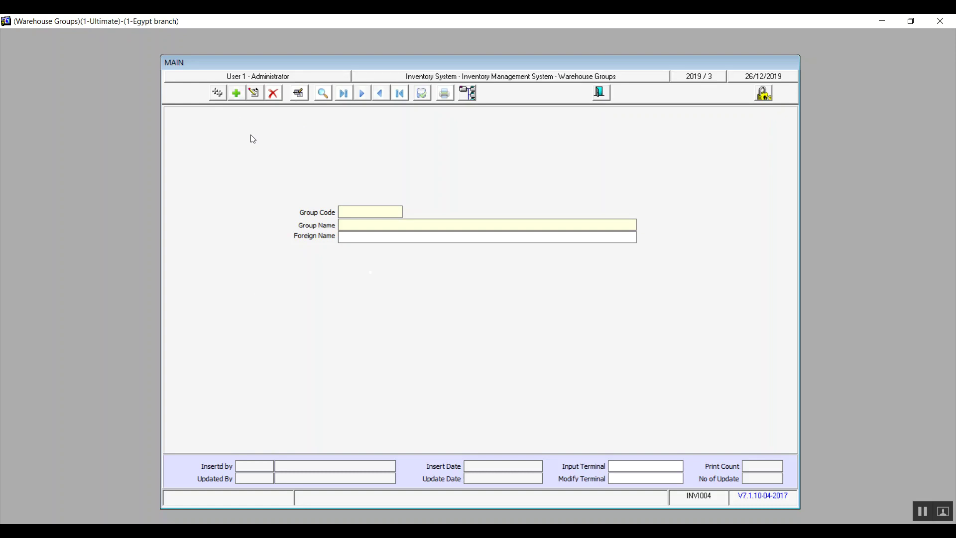
pyautogui.click(239, 100)
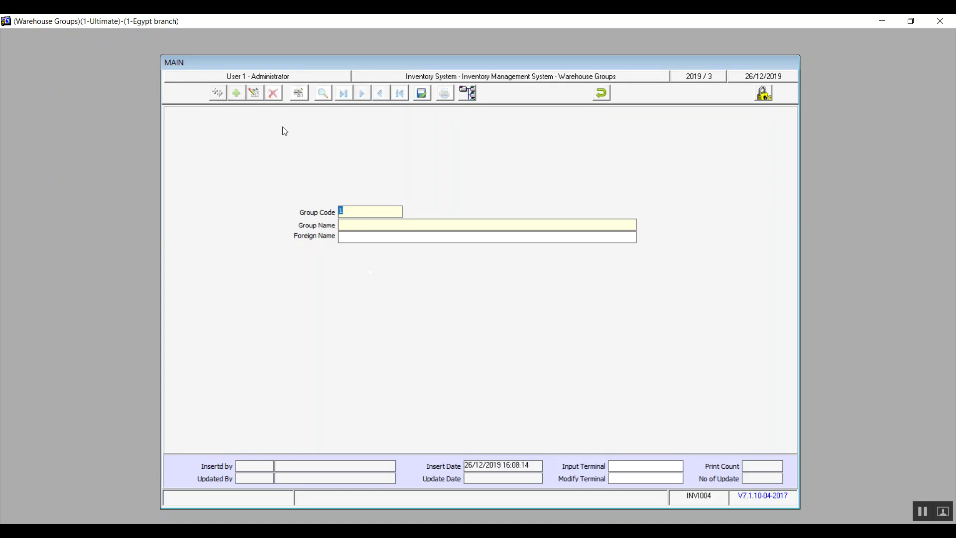
pyautogui.click(368, 228)
pyautogui.write('Egypt warehouses')
pyautogui.hotkey('shift', 'Left')
pyautogui.hotkey('shift', 'Left')
pyautogui.hotkey('shift', 'Left')
pyautogui.hotkey('shift', 'Left')
pyautogui.hotkey('shift', 'Left')
pyautogui.hotkey('shift', 'Left')
pyautogui.hotkey('shift', 'Left')
pyautogui.hotkey('shift', 'Left')
pyautogui.hotkey('shift', 'Left')
pyautogui.hotkey('shift', 'Left')
pyautogui.hotkey('shift', 'Left')
pyautogui.hotkey('shift', 'Left')
pyautogui.hotkey('shift', 'Left')
pyautogui.hotkey('shift', 'Left')
pyautogui.hotkey('shift', 'Left')
pyautogui.hotkey('shift', 'Left')
pyautogui.press('Left')
pyautogui.write('row material')
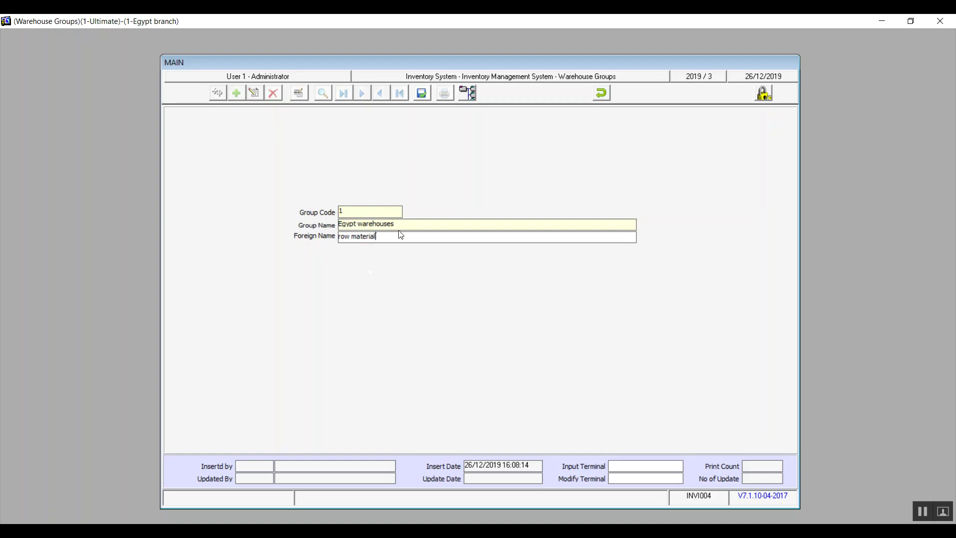
pyautogui.click(424, 94)
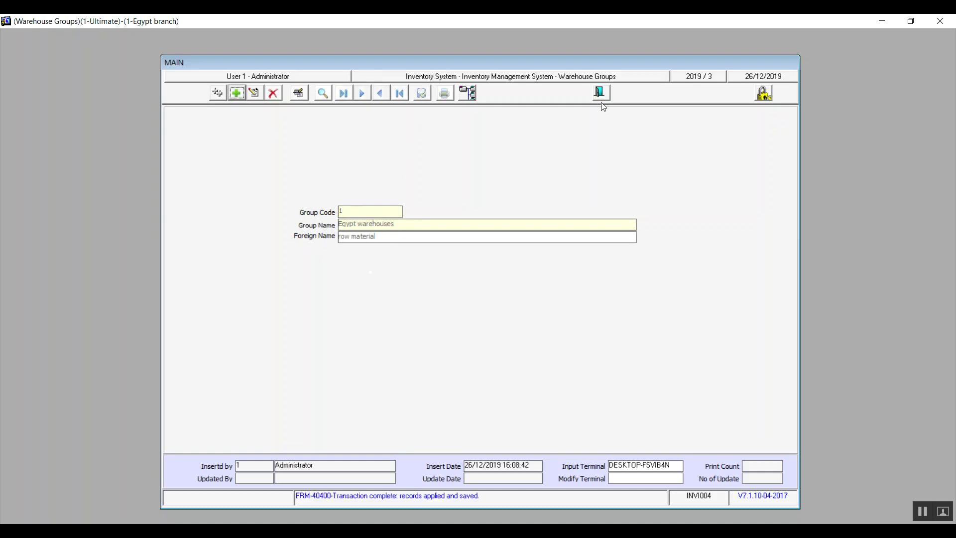
pyautogui.click(600, 91)
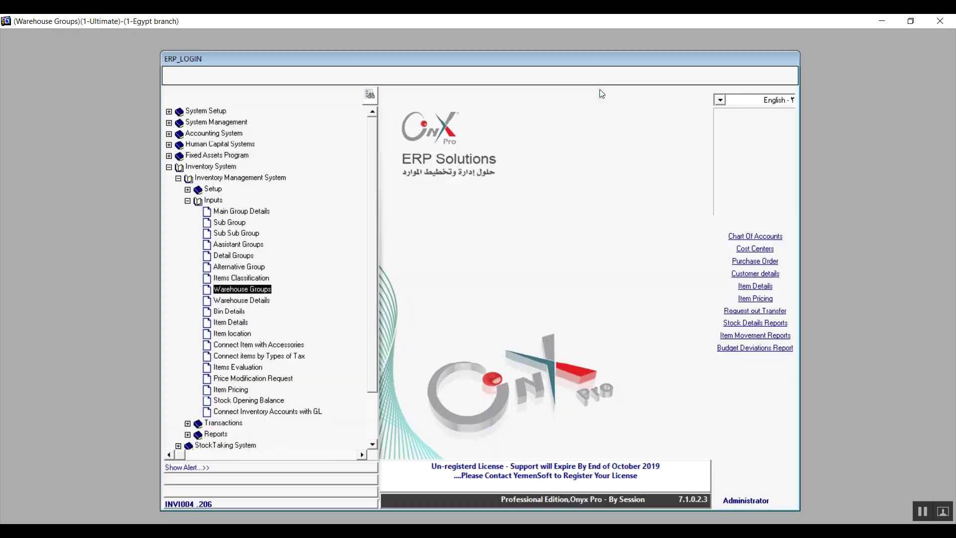
# Start a new record in Warehouse Details and assign it to group 1-row material
pyautogui.doubleClick(248, 300)
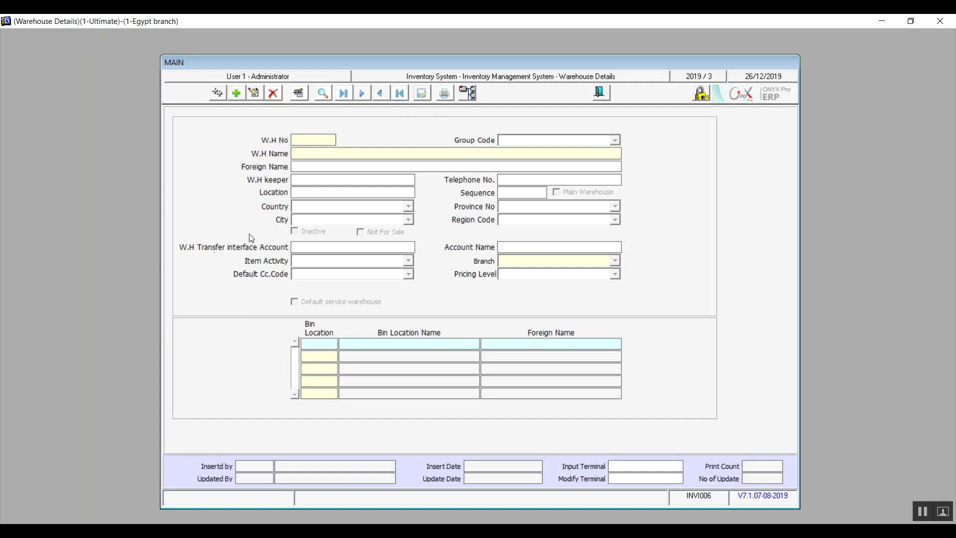
pyautogui.click(232, 94)
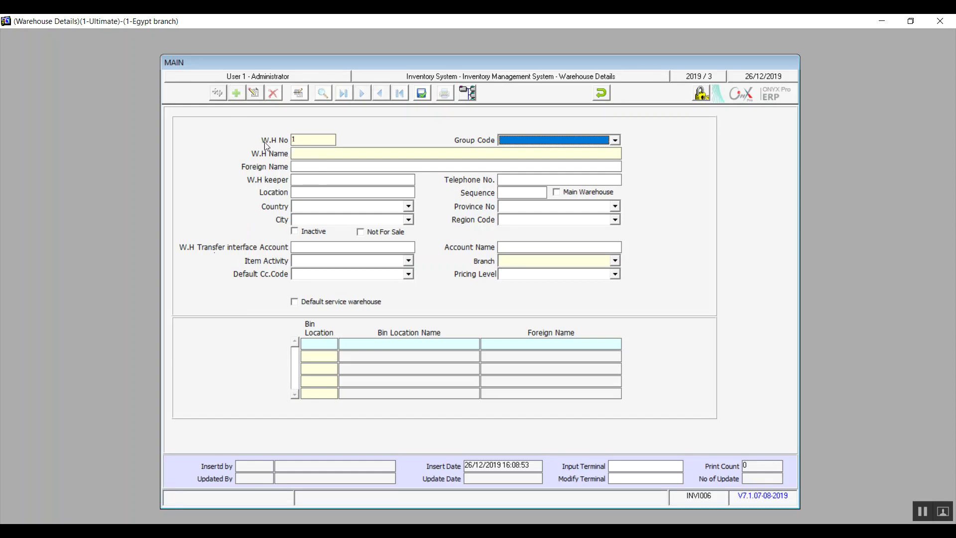
pyautogui.click(616, 141)
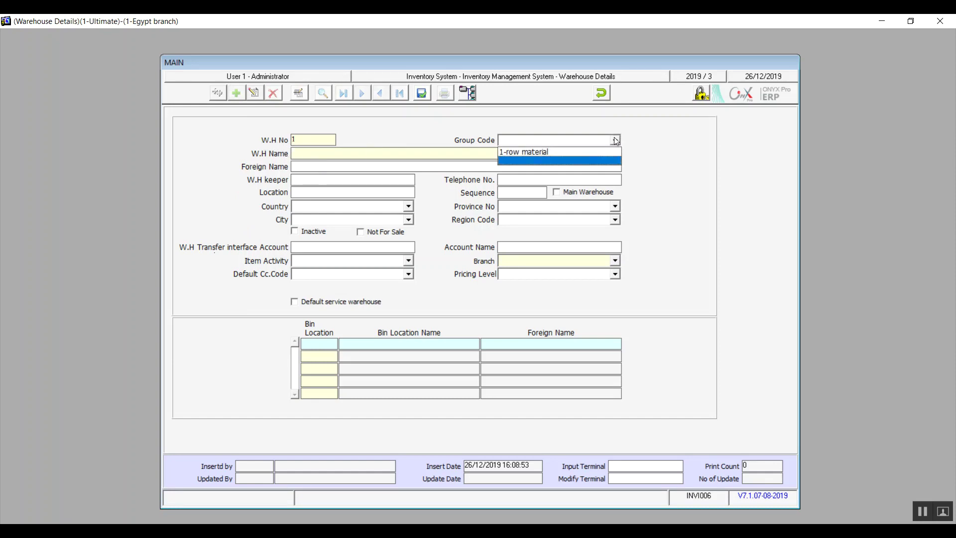
pyautogui.click(560, 152)
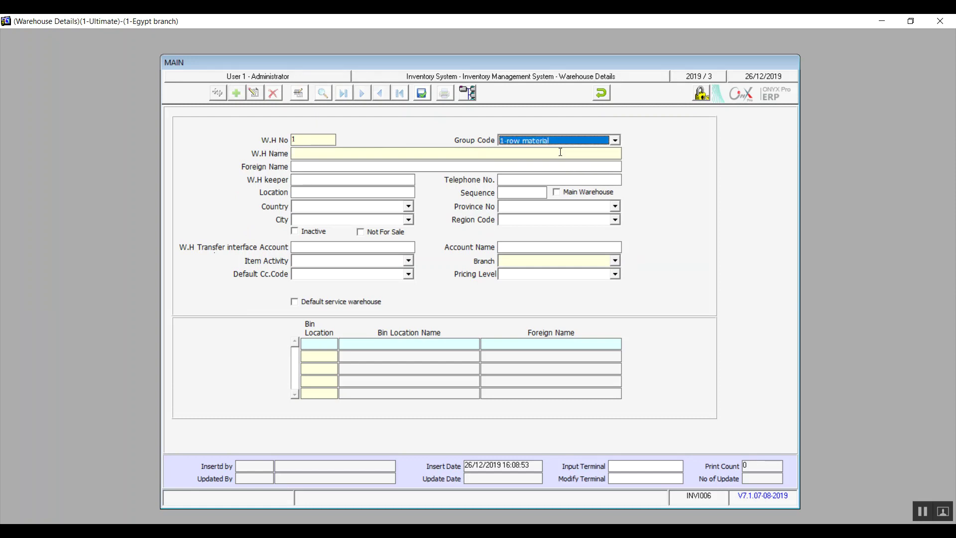
# Name the warehouse "Row material" and enter "row material" as its foreign name
pyautogui.click(332, 154)
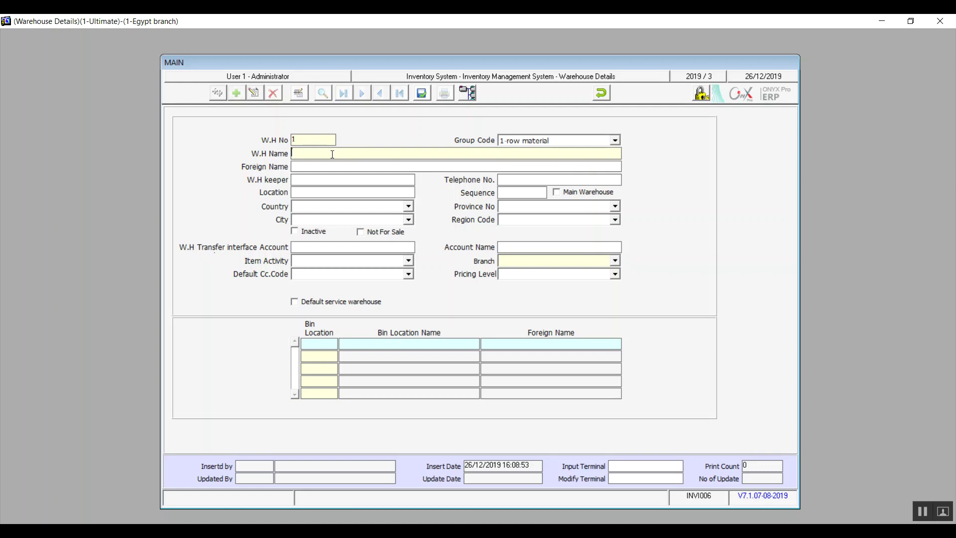
pyautogui.write('Row material')
pyautogui.hotkey('ctrl', 'shift', 'Left')
pyautogui.hotkey('ctrl', 'shift', 'Left')
pyautogui.press('Left')
pyautogui.write('row material')
# Set the warehouse's country to 1 - مصر, city to 1- Nasr City, province to 1 -Cairo and region to 1- 6th Area
pyautogui.click(408, 207)
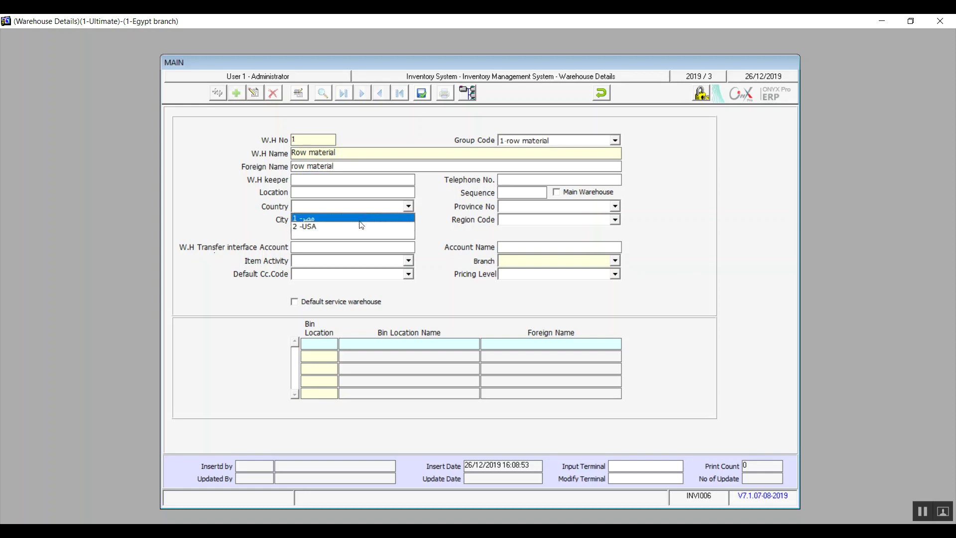
pyautogui.click(361, 219)
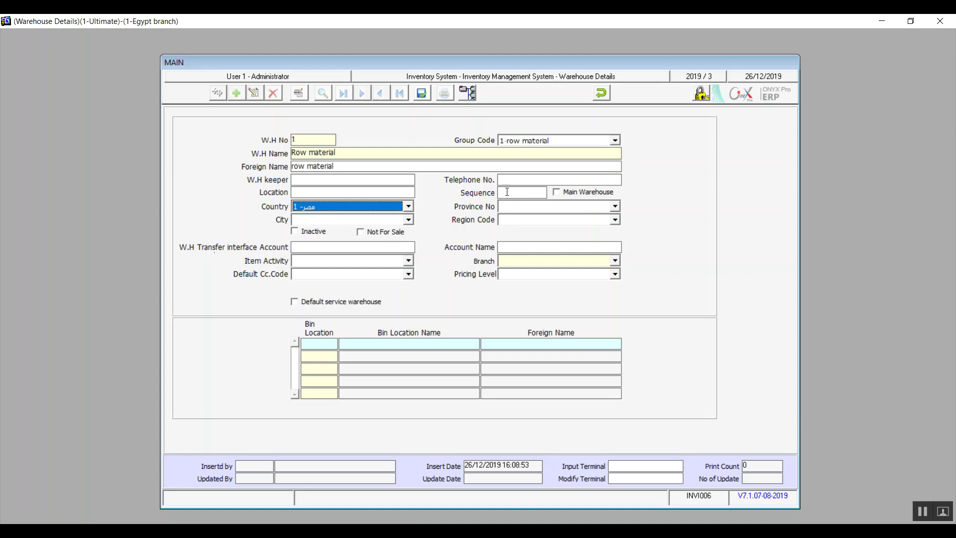
pyautogui.click(408, 220)
pyautogui.click(347, 237)
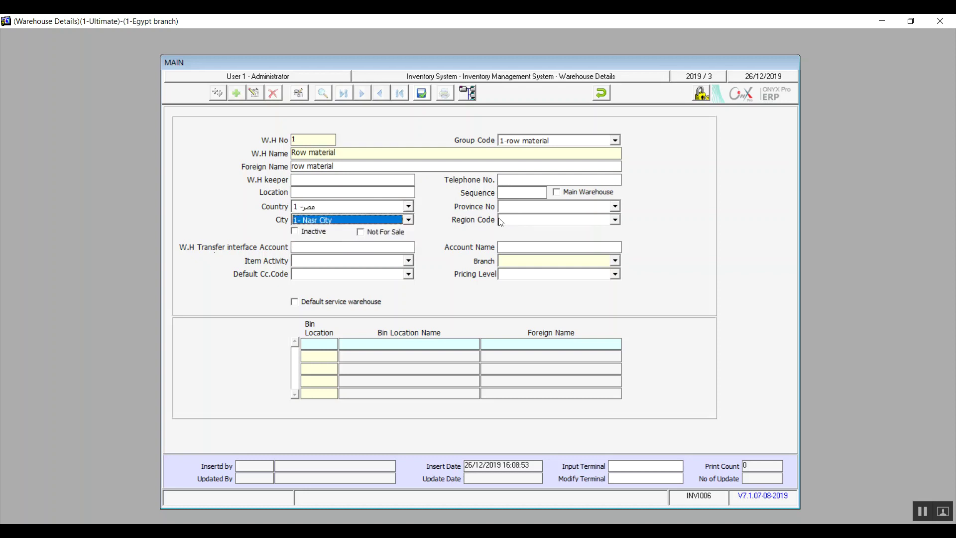
pyautogui.click(615, 207)
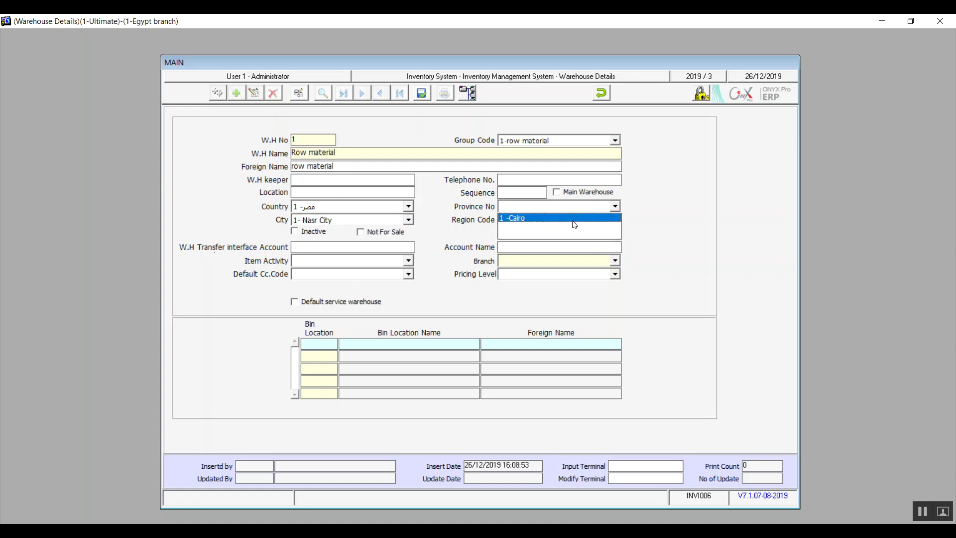
pyautogui.click(572, 219)
pyautogui.click(616, 221)
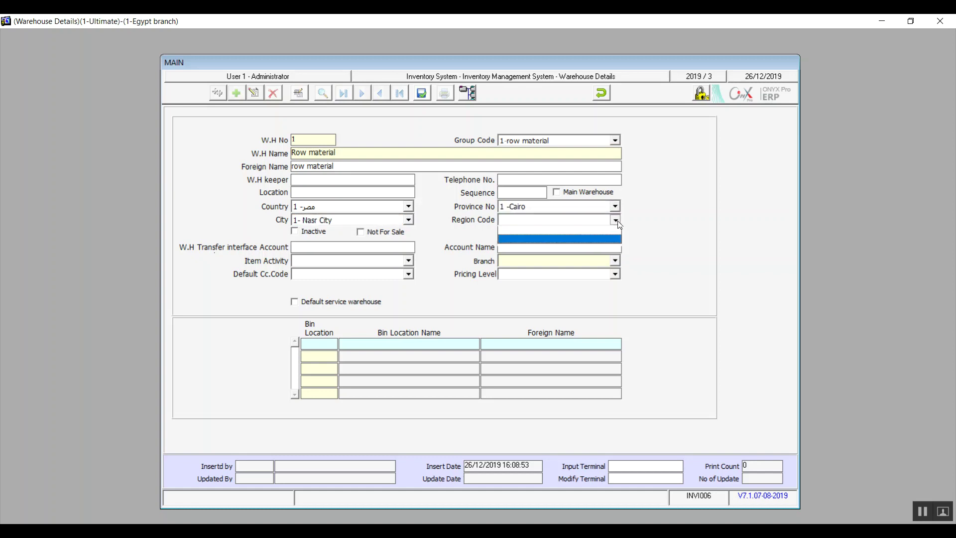
pyautogui.click(563, 238)
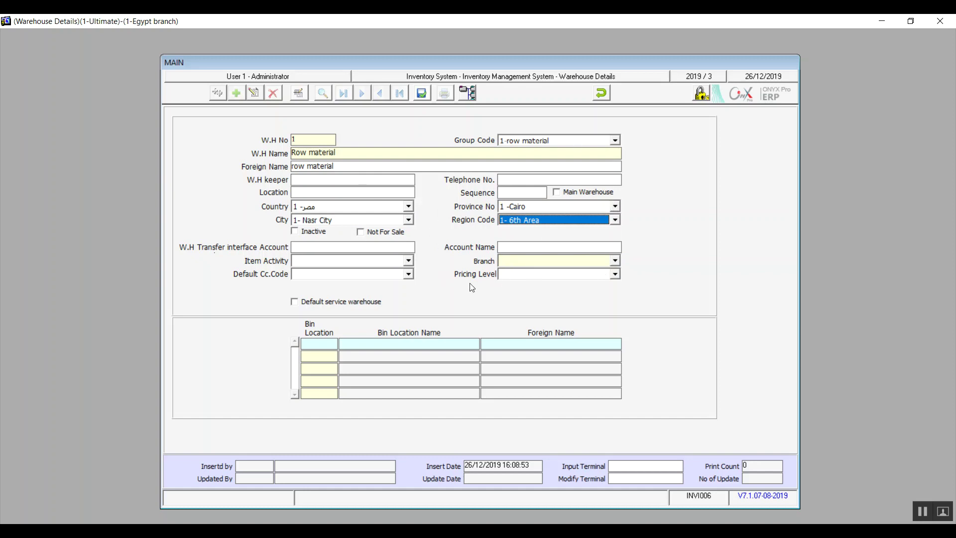
pyautogui.click(515, 191)
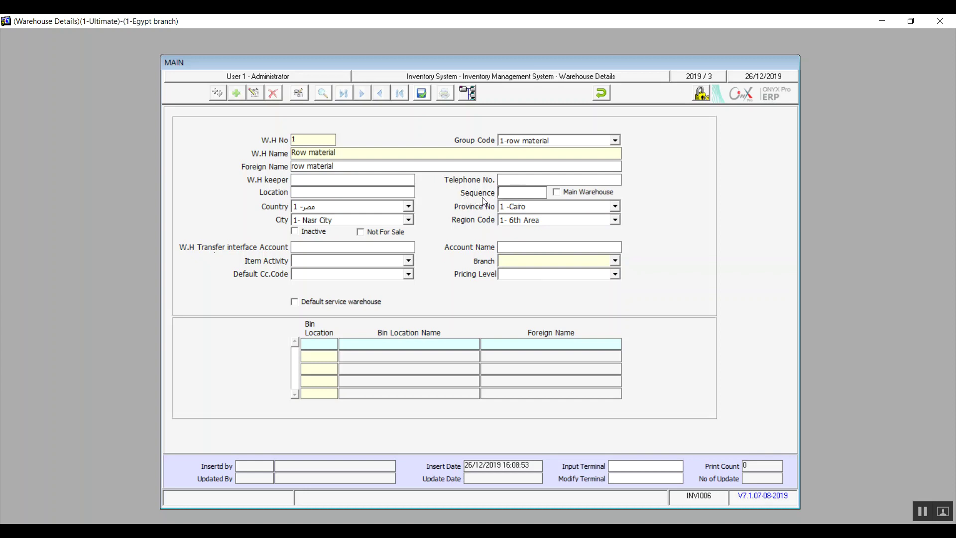
pyautogui.click(557, 193)
pyautogui.click(315, 237)
pyautogui.click(380, 239)
# Assign the مخزون خامات account as the warehouse's transfer interface account
pyautogui.click(360, 247)
pyautogui.doubleClick(361, 247)
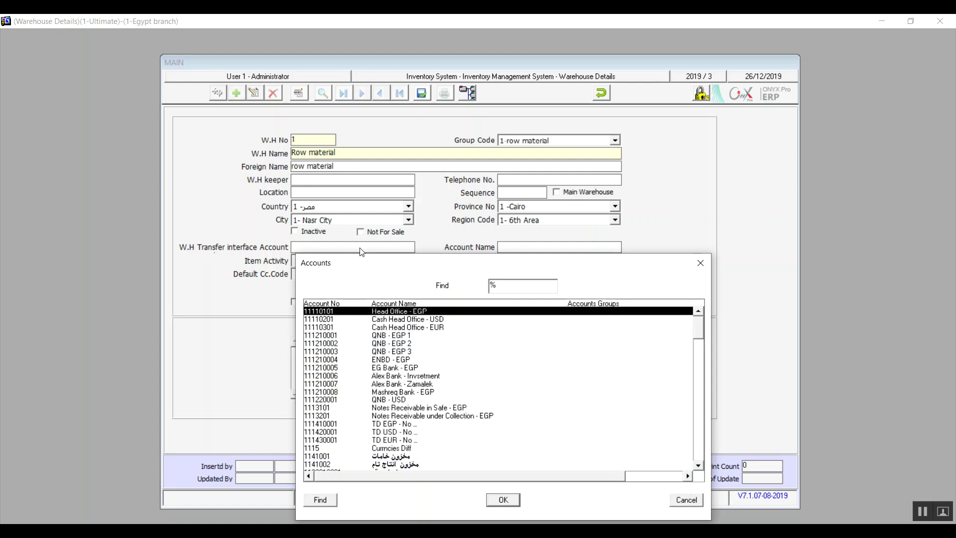
pyautogui.click(699, 465)
pyautogui.scroll(-4, 699, 465)
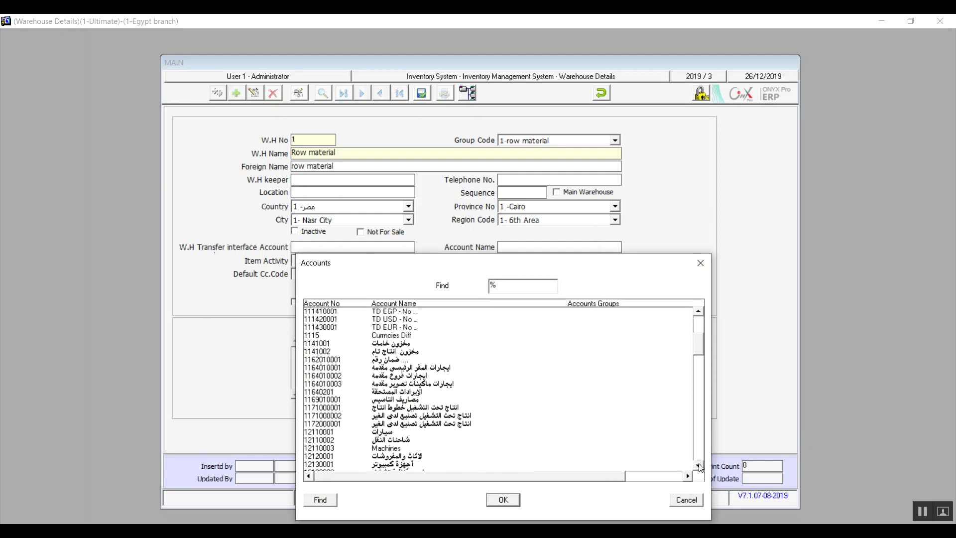
pyautogui.click(400, 344)
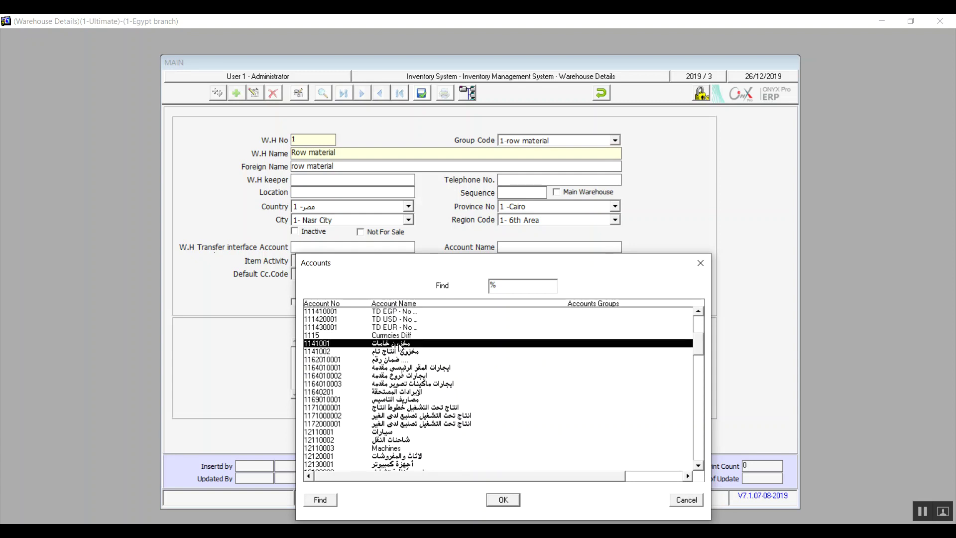
pyautogui.doubleClick(399, 344)
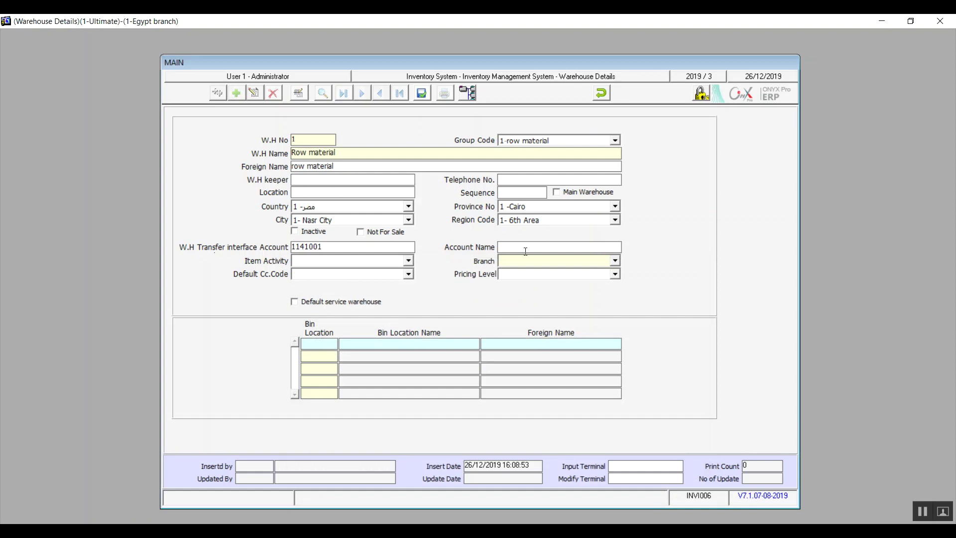
pyautogui.press('Tab')
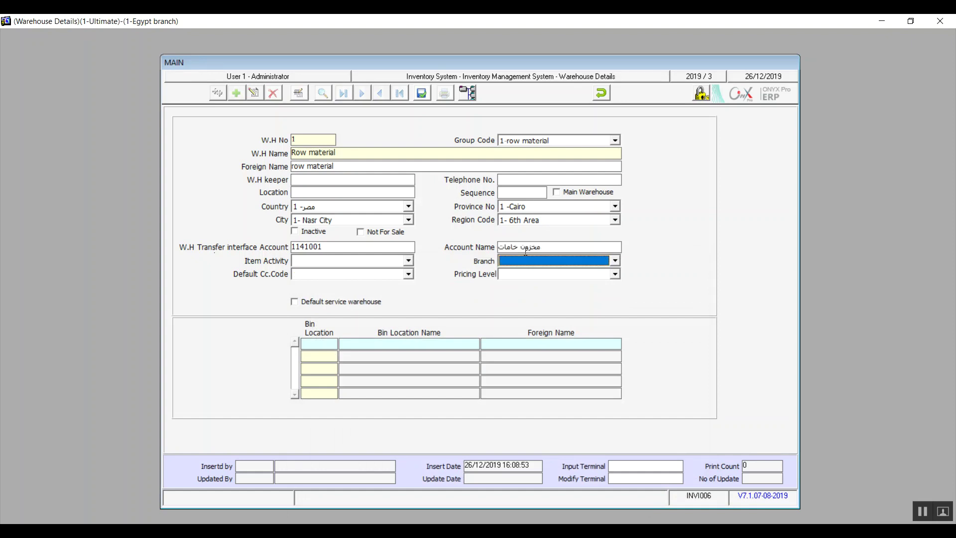
# Leave the item activity empty and set the warehouse's default Cc.Code to 2- summr 1
pyautogui.click(412, 261)
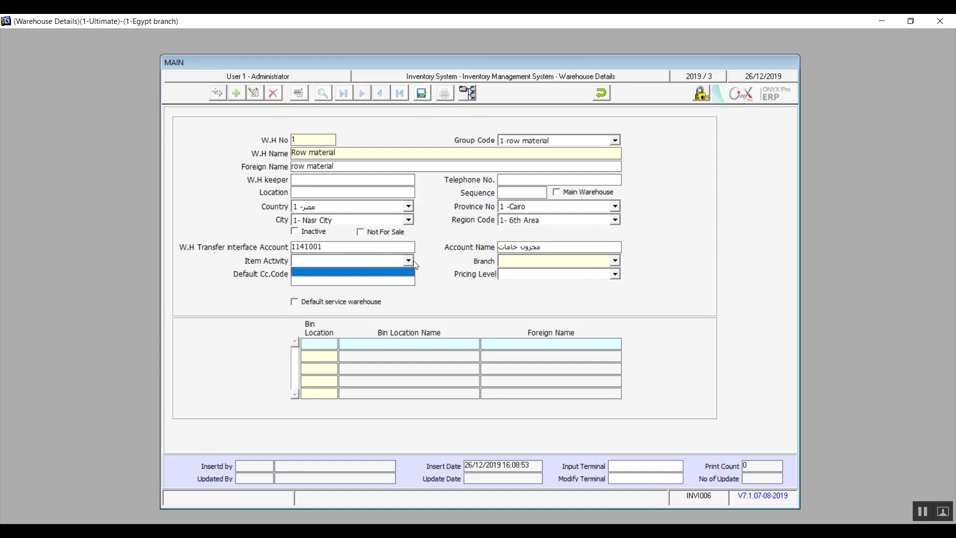
pyautogui.click(411, 258)
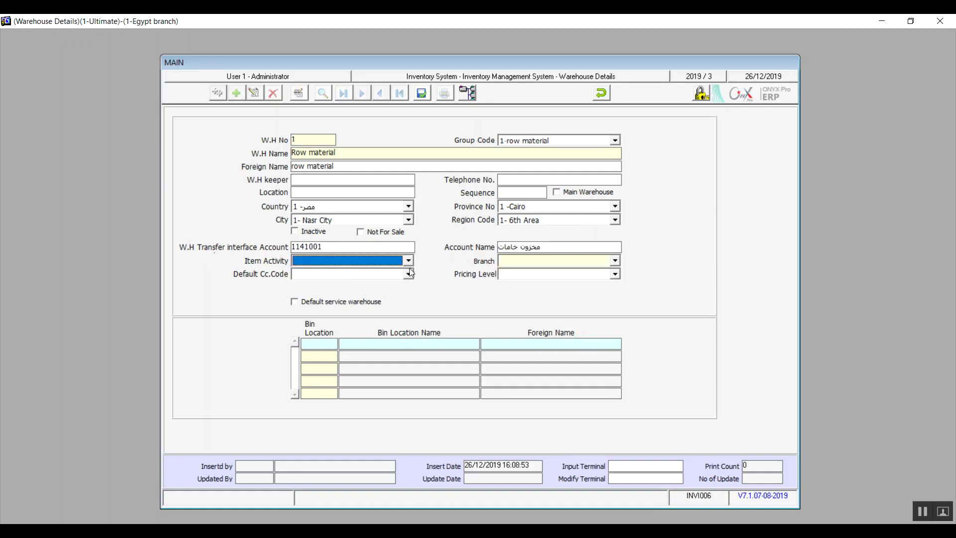
pyautogui.click(409, 274)
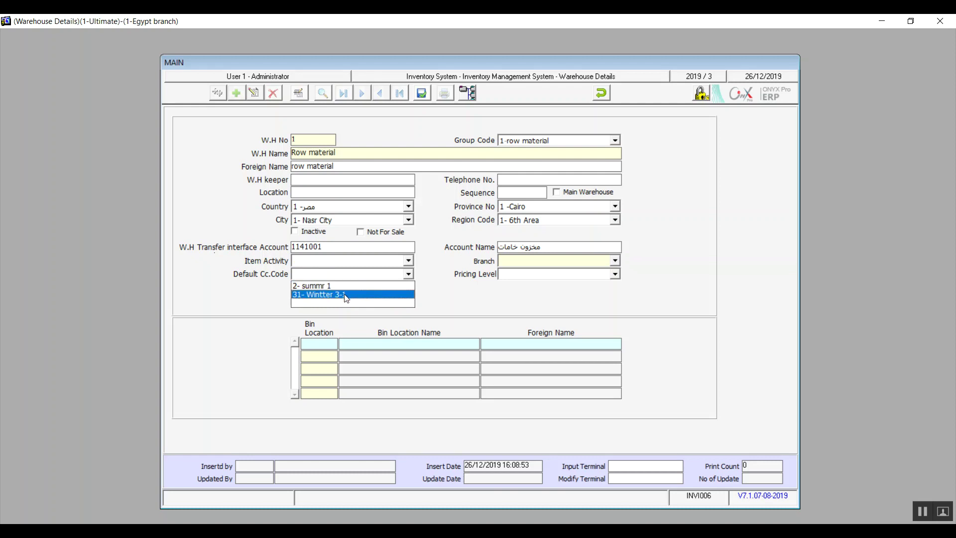
pyautogui.click(346, 287)
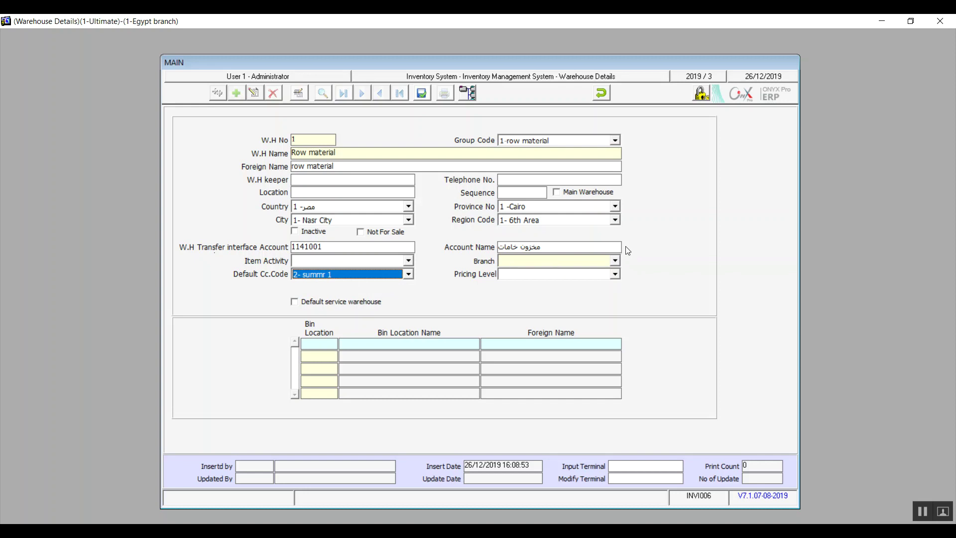
# Assign the raw material warehouse to branch 1-Egypt branch
pyautogui.click(617, 260)
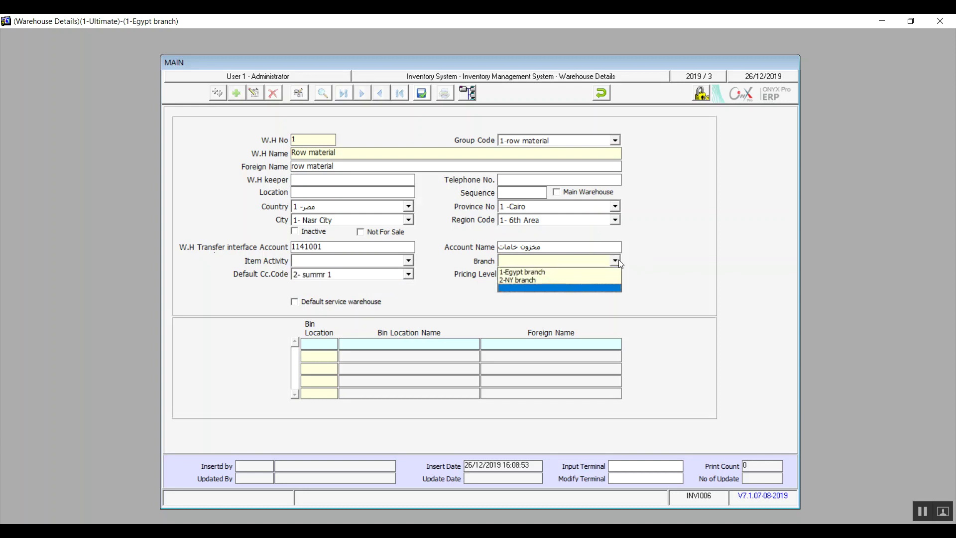
pyautogui.click(564, 273)
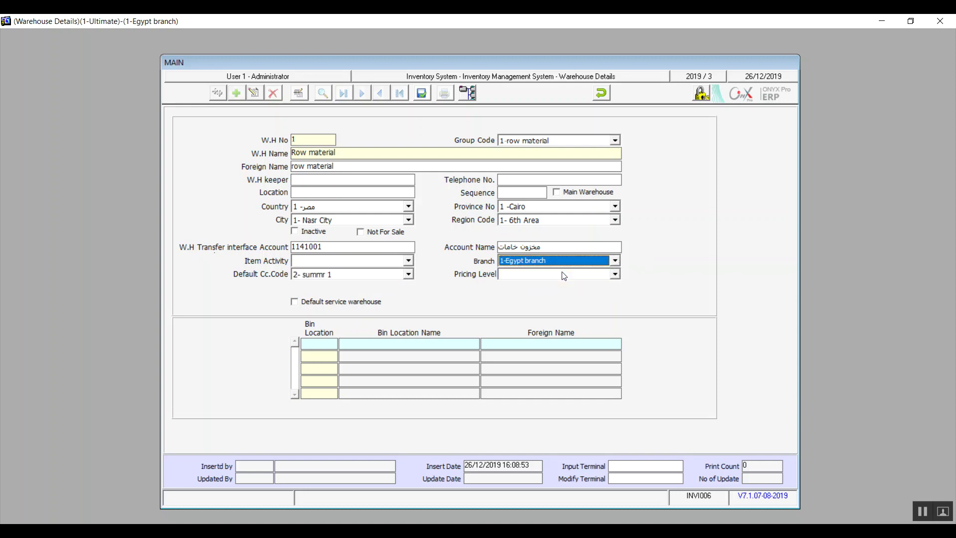
pyautogui.click(616, 259)
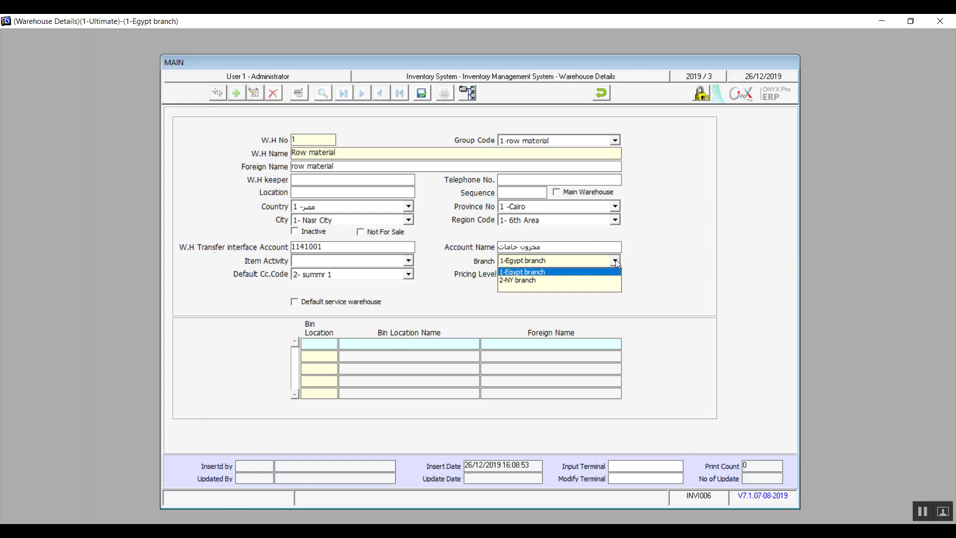
pyautogui.click(570, 274)
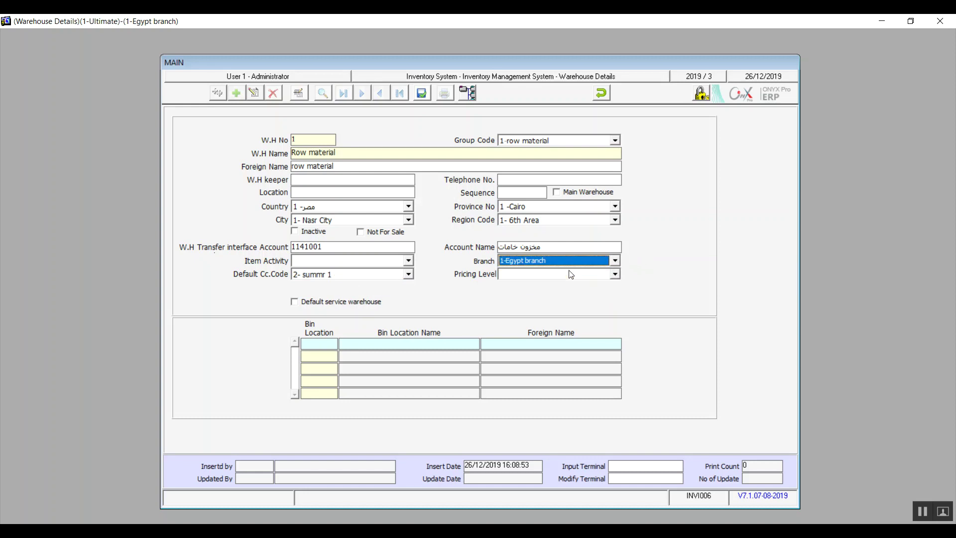
# Set the warehouse's pricing level to 1-Secial pricing and leave the default service warehouse option off
pyautogui.click(616, 275)
pyautogui.click(616, 274)
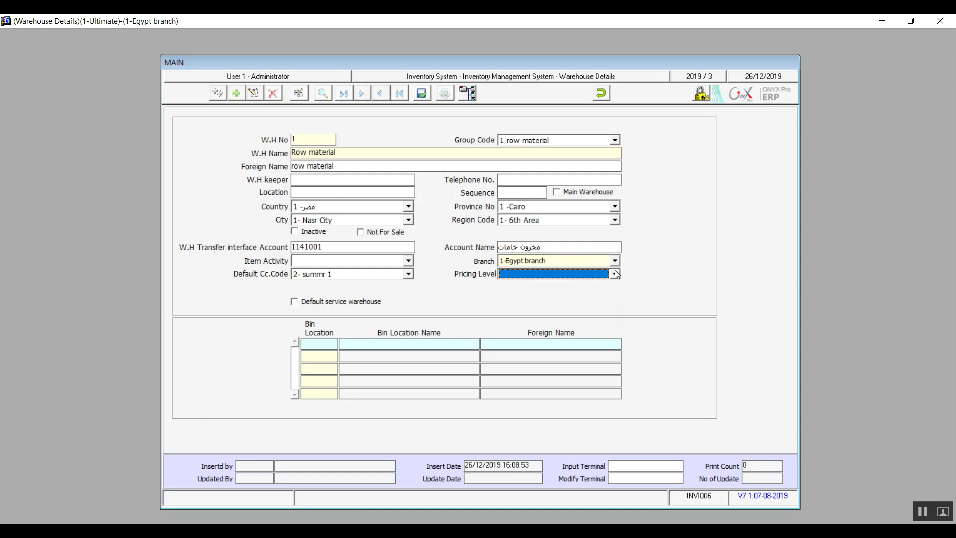
pyautogui.click(616, 276)
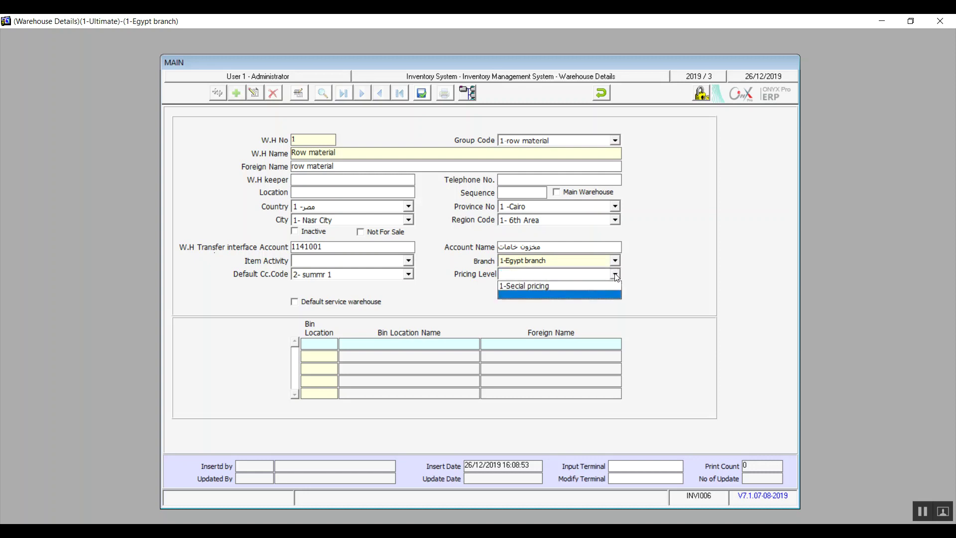
pyautogui.click(574, 287)
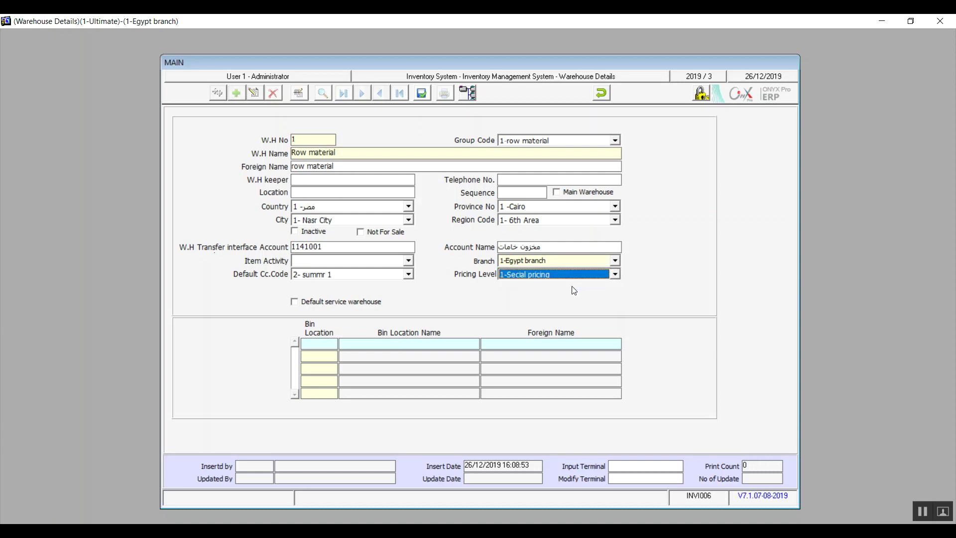
pyautogui.click(615, 276)
pyautogui.click(615, 276)
pyautogui.click(615, 278)
pyautogui.click(615, 278)
pyautogui.click(298, 302)
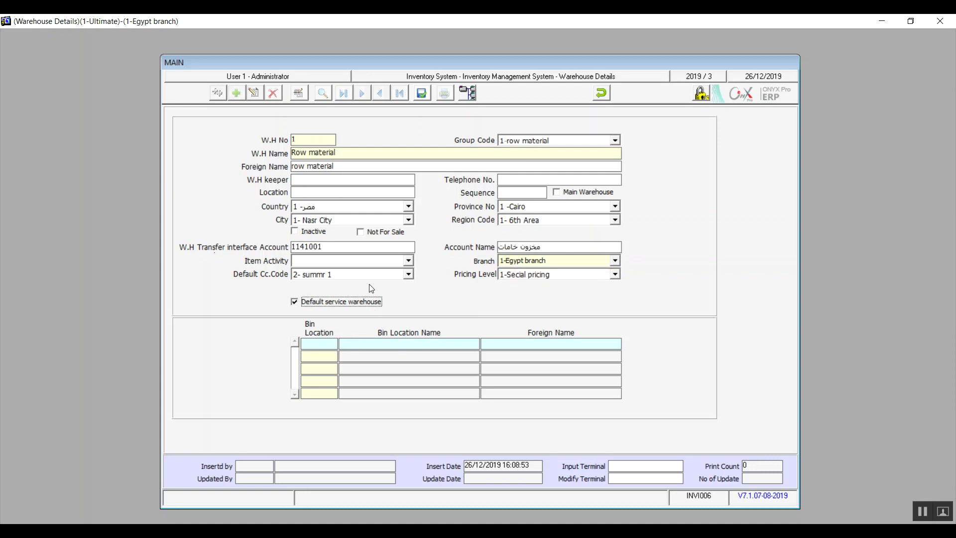
pyautogui.click(298, 303)
# Add bin location 1 with the name and foreign name "dress" to the warehouse, and save and close the warehouse record
pyautogui.click(322, 341)
pyautogui.write('1')
pyautogui.press('Tab')
pyautogui.write('dress')
pyautogui.click(512, 342)
pyautogui.write('dress')
pyautogui.click(423, 94)
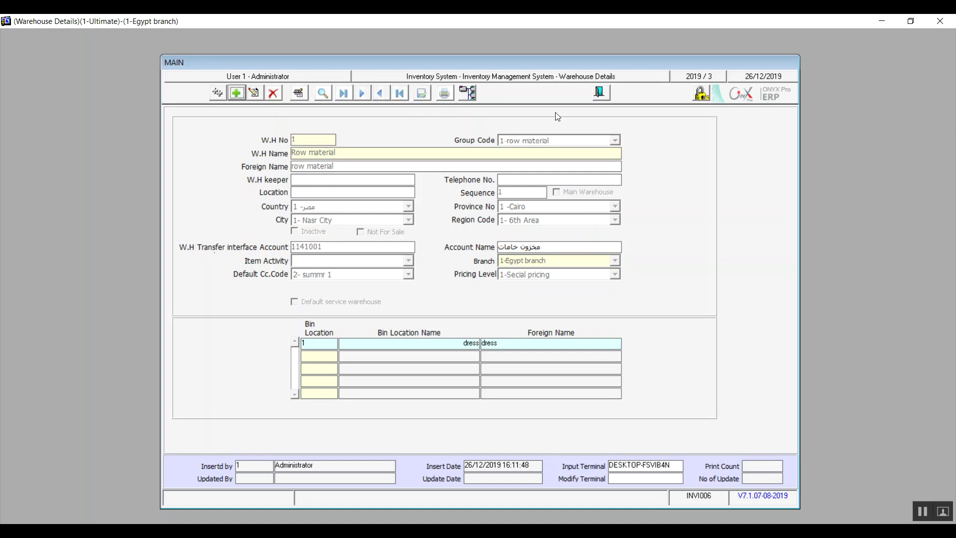
pyautogui.click(600, 93)
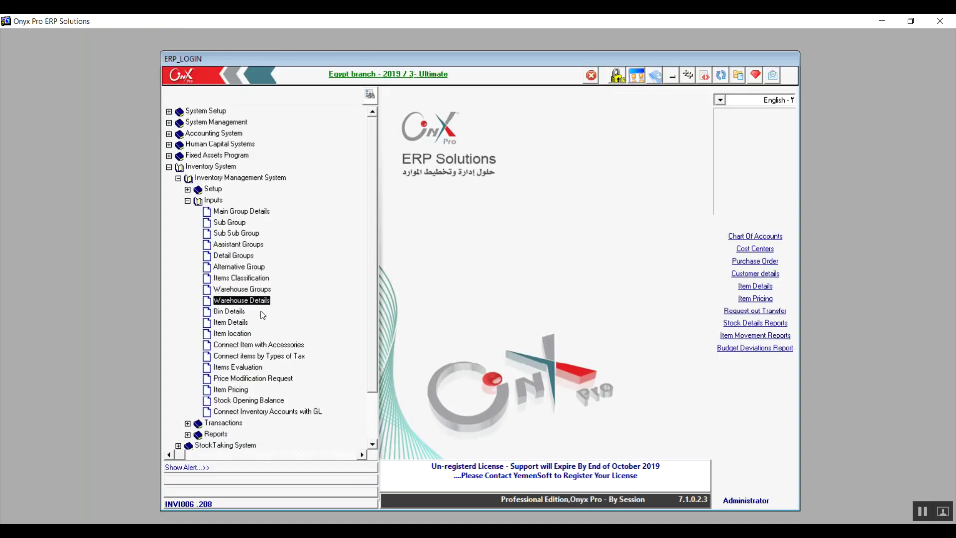
# Add a record in Bin Details for bin location 2 with "jeans" as both its name and foreign name
pyautogui.doubleClick(235, 312)
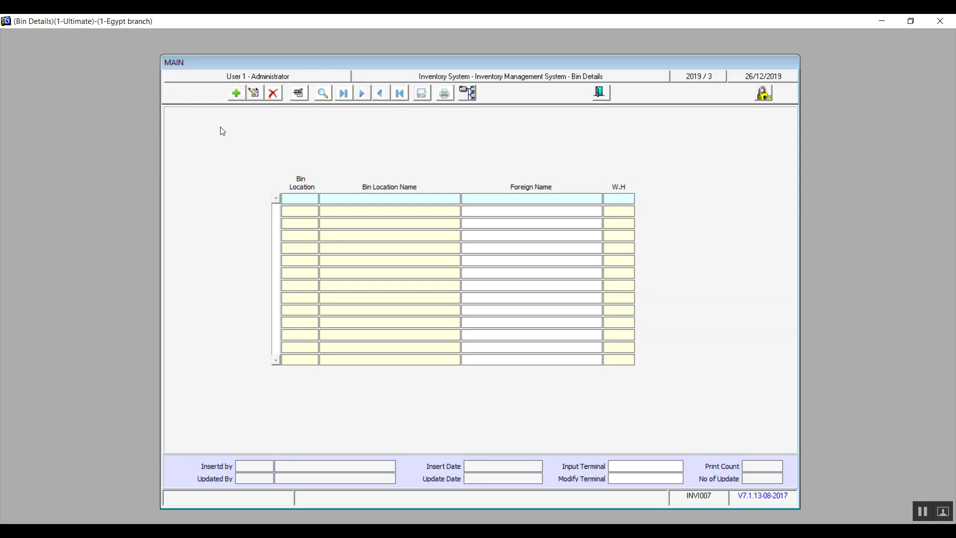
pyautogui.click(237, 93)
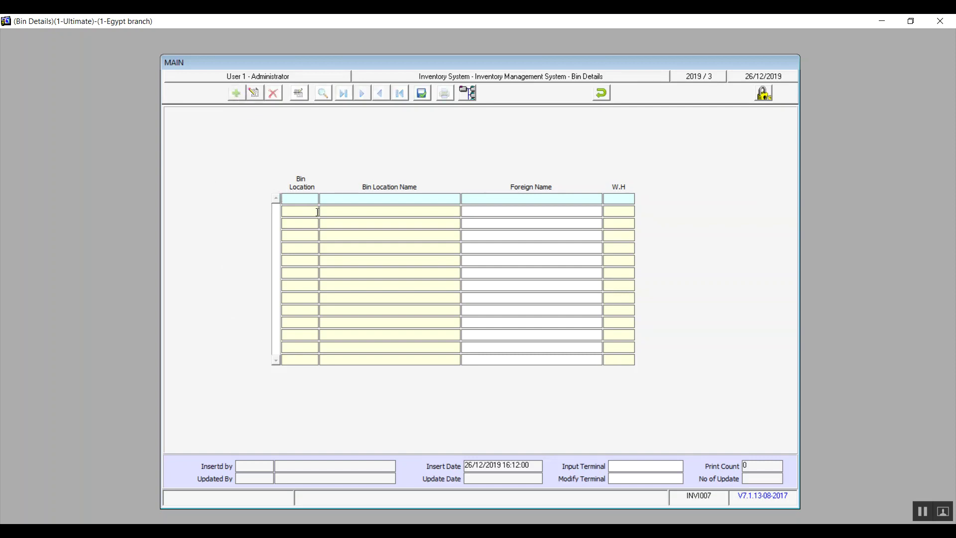
pyautogui.write('2jeans')
pyautogui.hotkey('shift', 'Left')
pyautogui.hotkey('shift', 'Left')
pyautogui.hotkey('shift', 'Left')
pyautogui.hotkey('shift', 'Left')
pyautogui.hotkey('ctrl', 'c')
pyautogui.press('Tab')
pyautogui.hotkey('ctrl', 'v')
# Assign the jeans bin to warehouse 1, row material, and save it, returning to the main module list with Inventory System collapsed
pyautogui.press('F9')
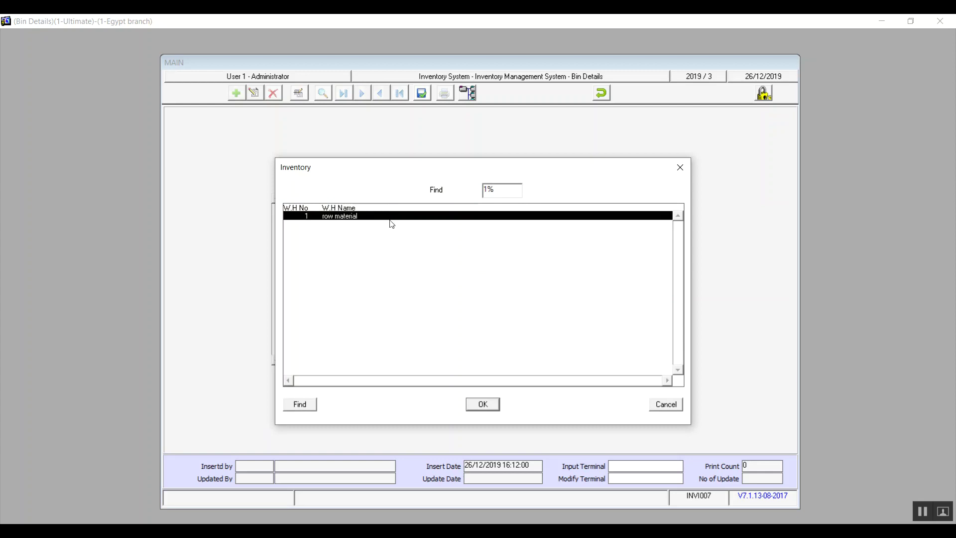
pyautogui.doubleClick(391, 218)
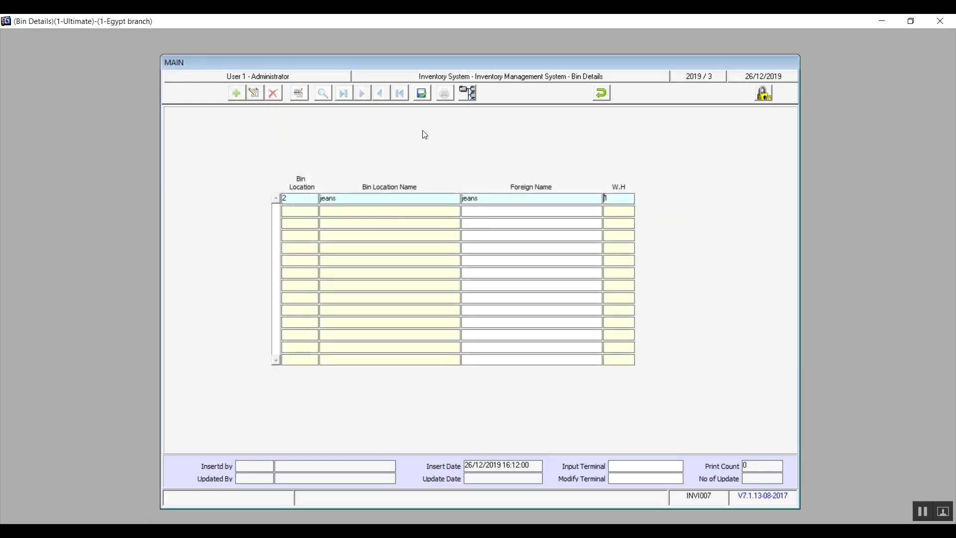
pyautogui.click(421, 93)
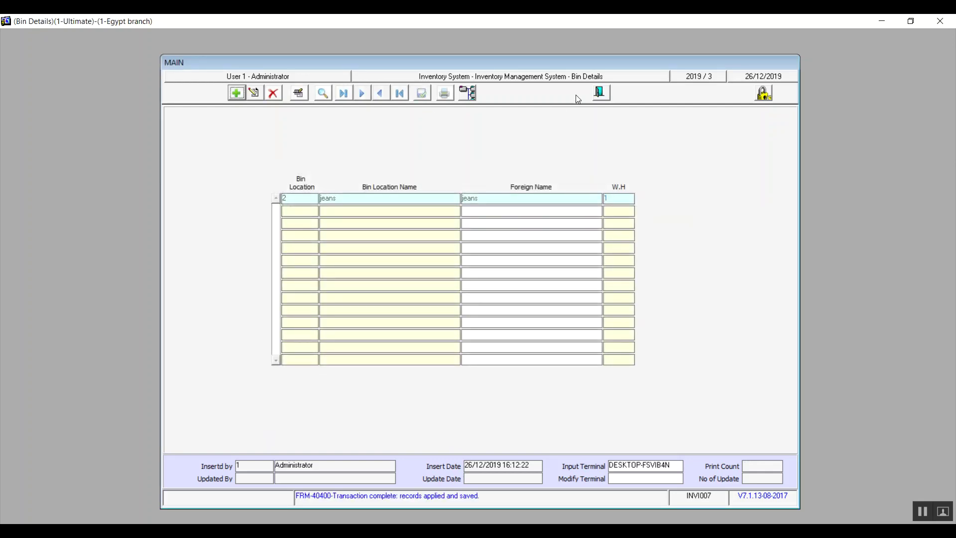
pyautogui.click(601, 92)
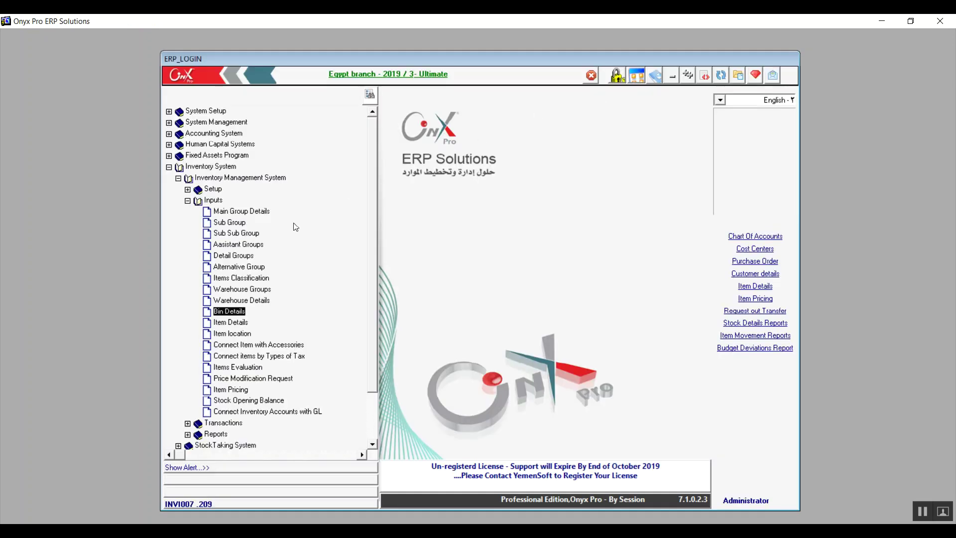
pyautogui.click(169, 168)
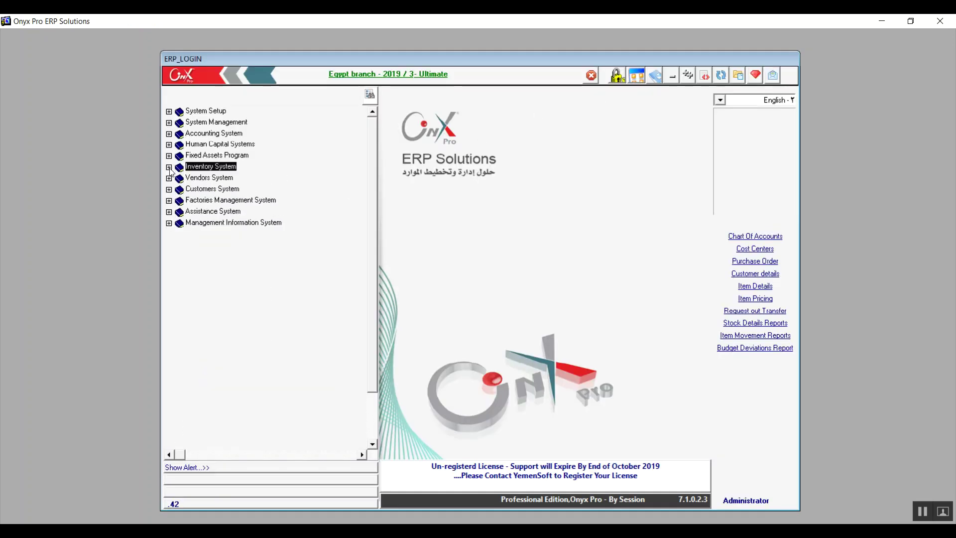